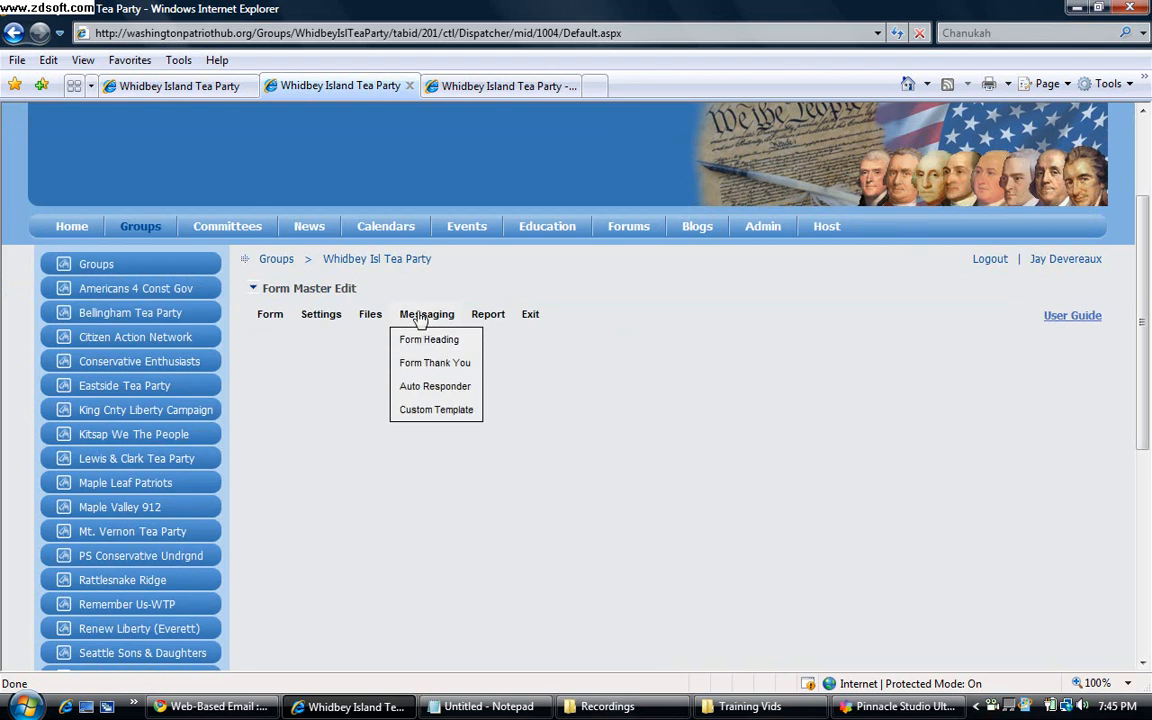
Open the contact form's heading message in the editor and review its text
left_click(427, 346)
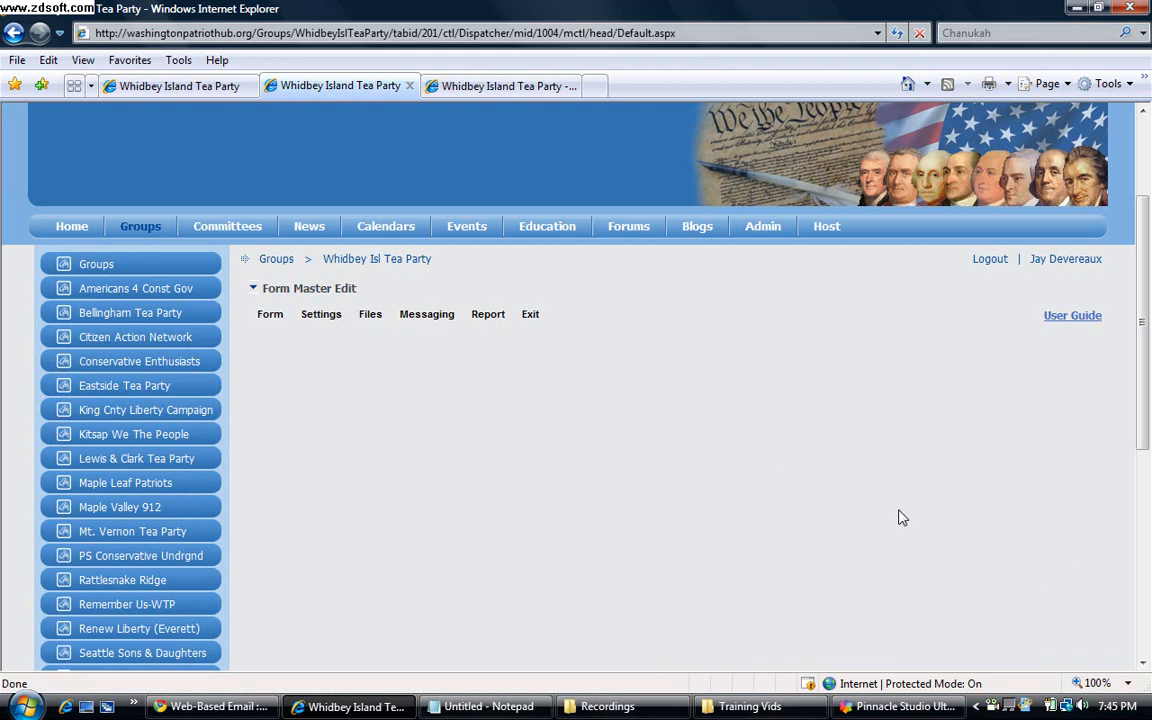
scroll(896, 517, "down", 2)
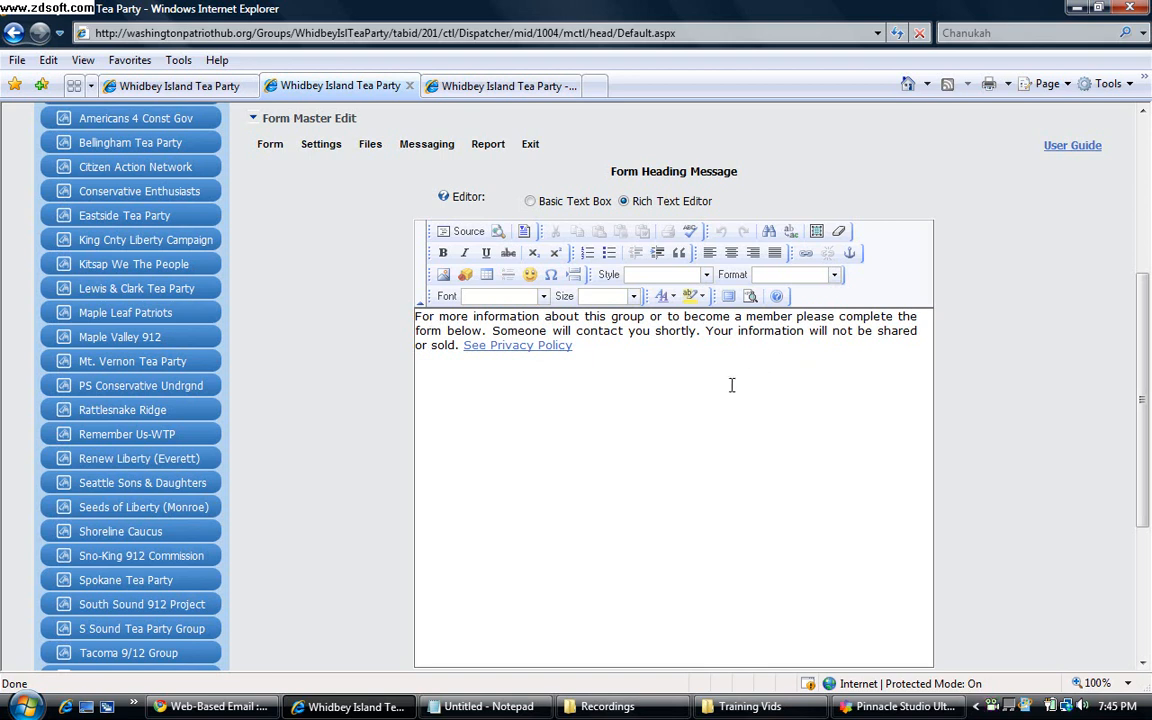
scroll(640, 432, "down", 5)
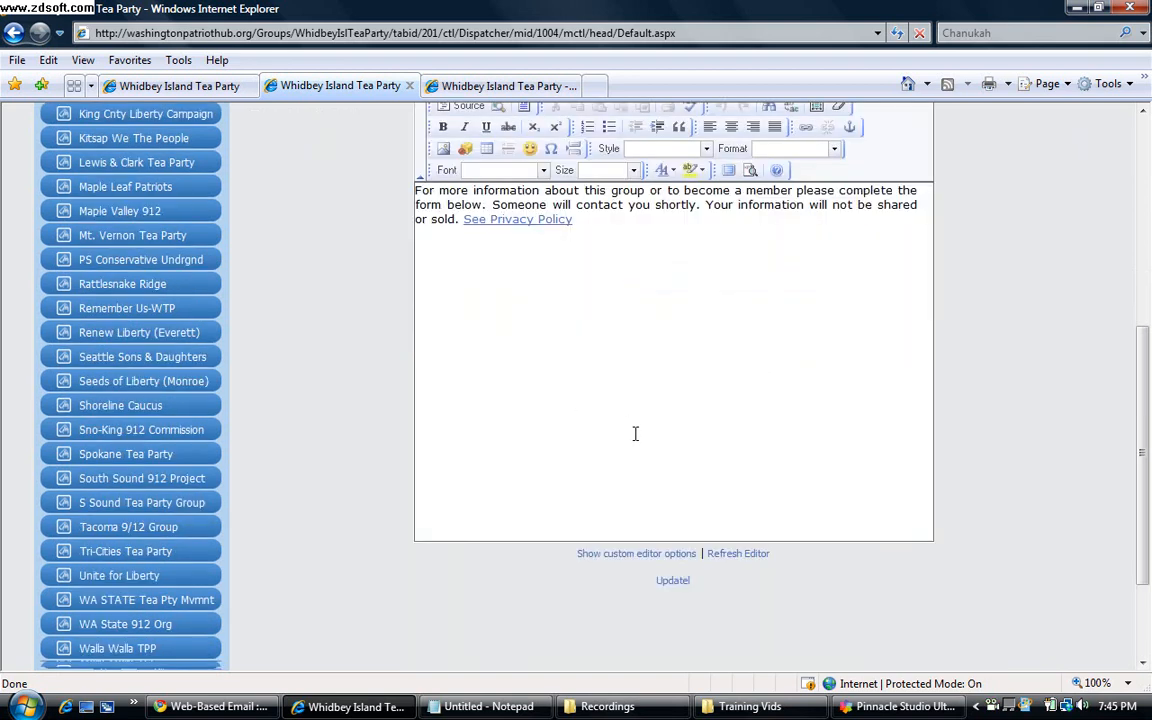
left_click(676, 430)
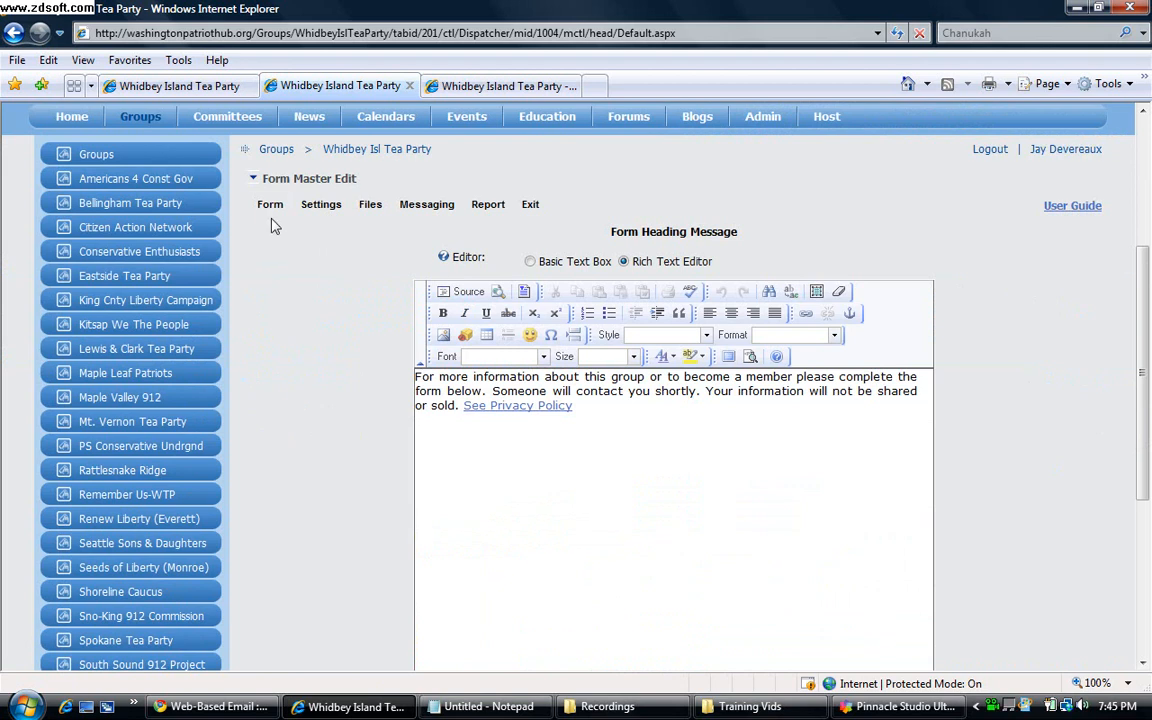
Open the contact form's layout for editing and look over its field rows
mouse_move(270, 208)
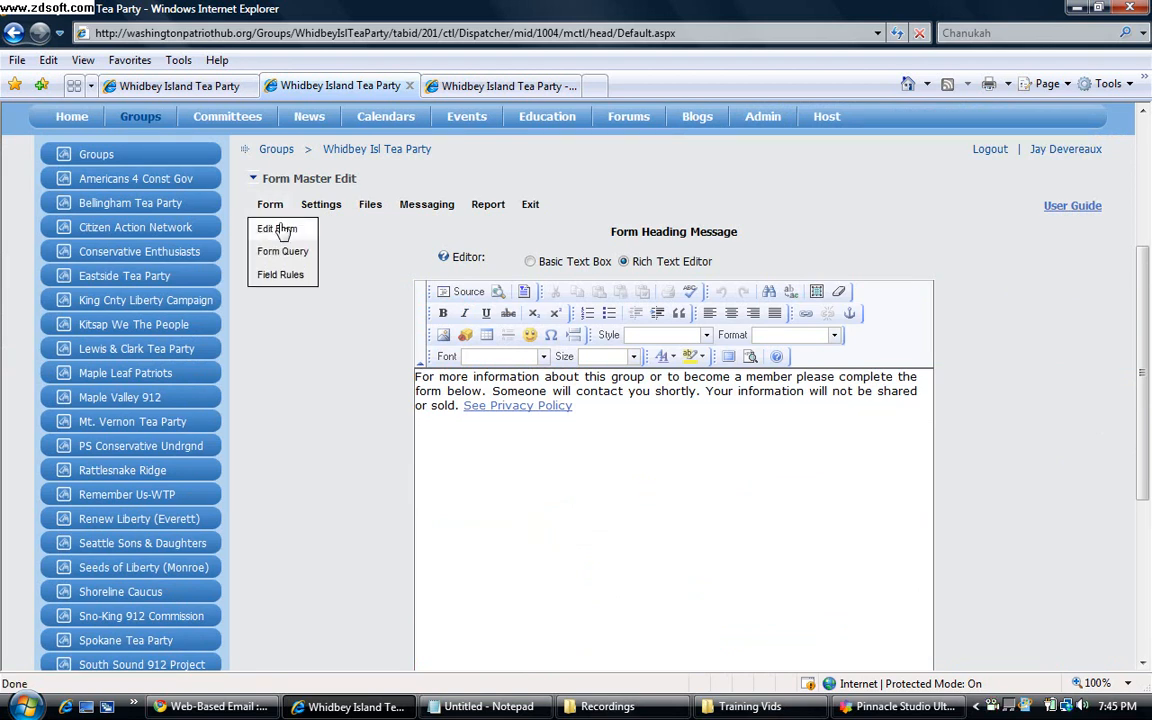
left_click(280, 230)
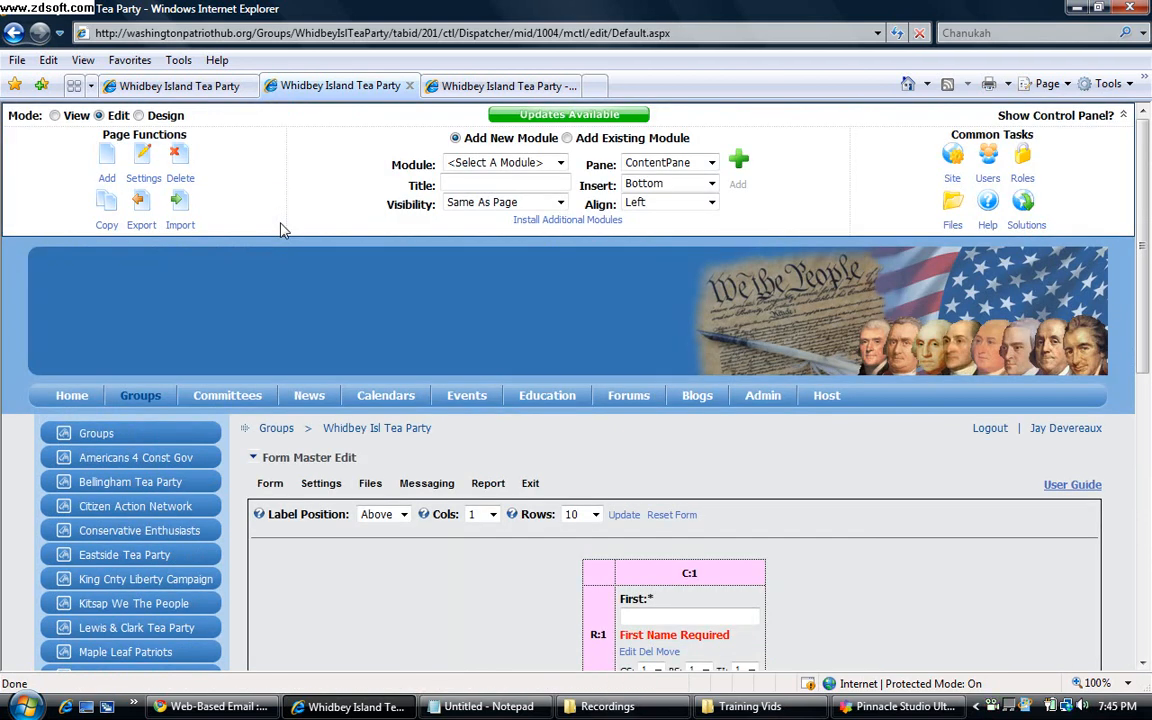
scroll(977, 466, "down", 5)
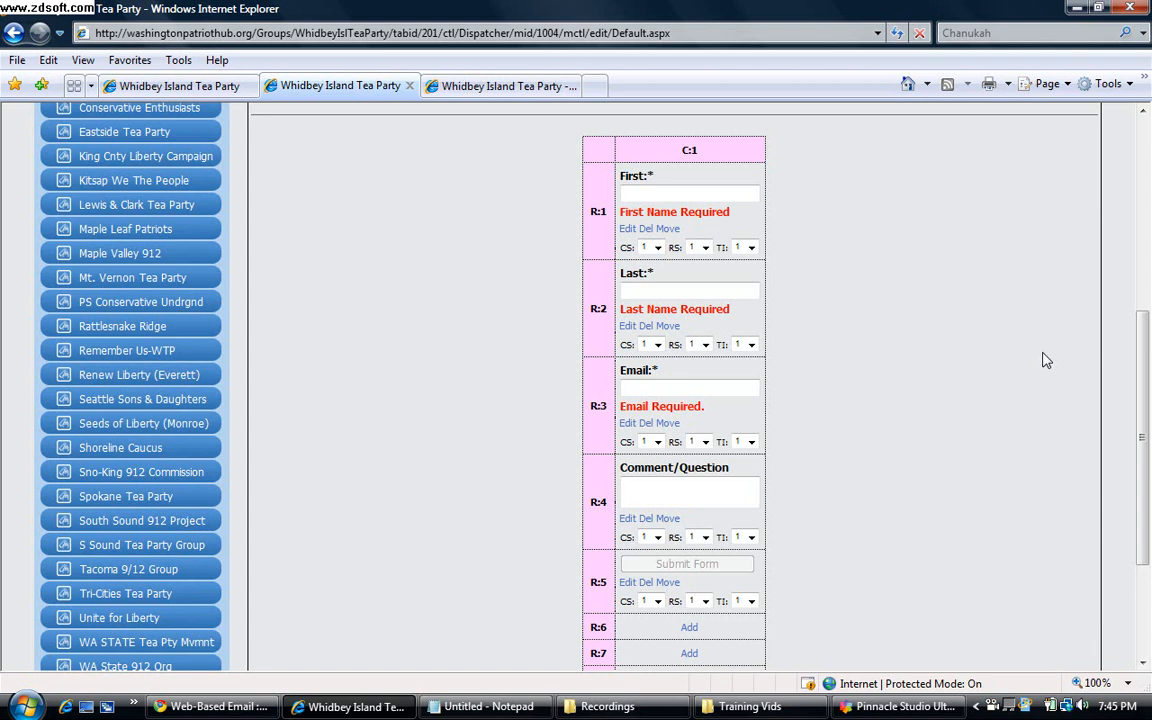
scroll(1043, 360, "down", 1)
scroll(1043, 362, "up", 2)
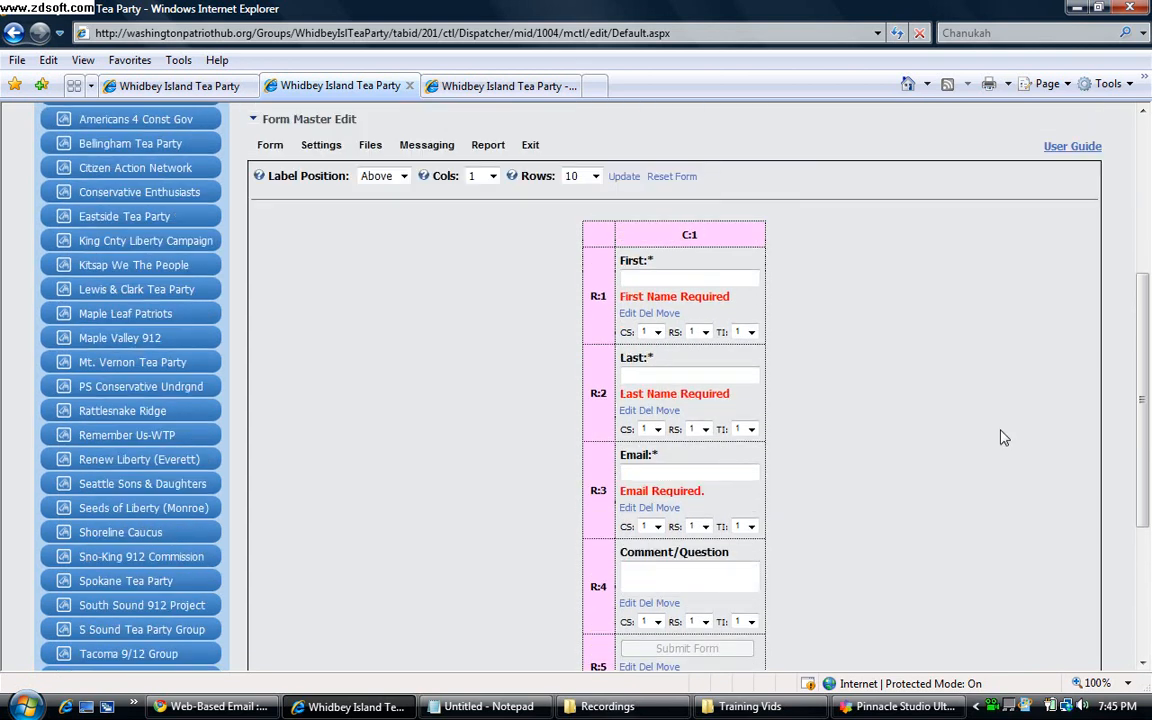
scroll(970, 372, "down", 1)
scroll(978, 385, "up", 1)
Check the available column and row count choices for the form layout without changing them
left_click(493, 177)
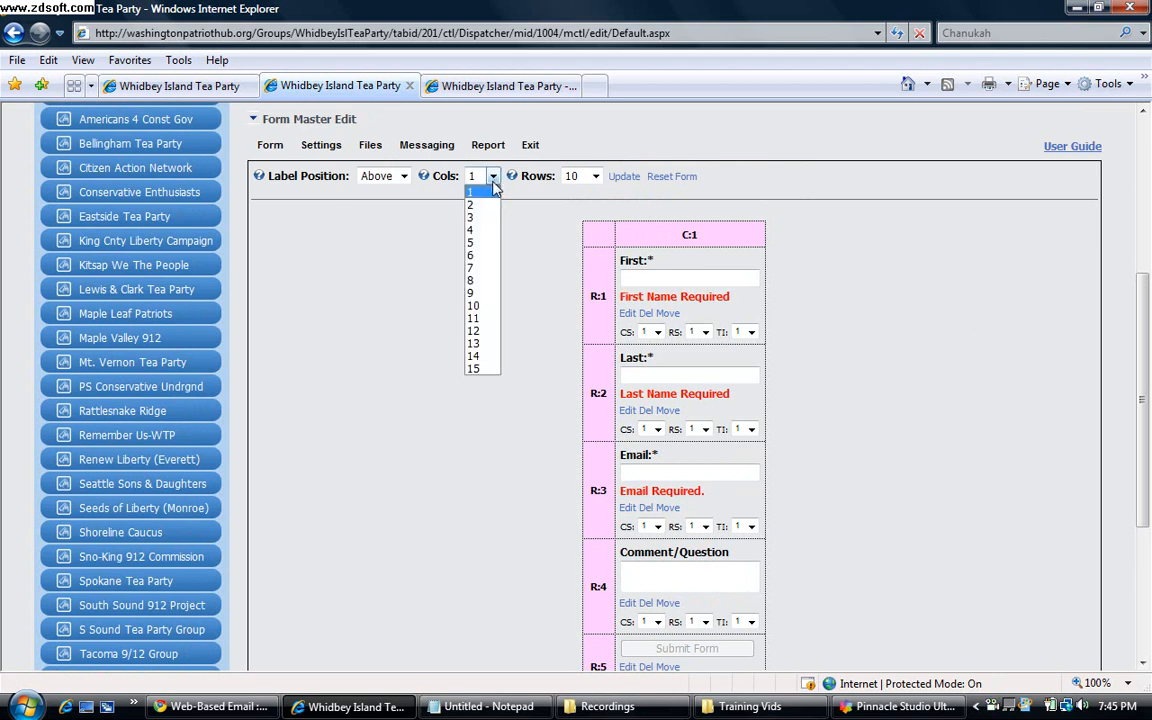
left_click(493, 190)
left_click(595, 176)
left_click(594, 178)
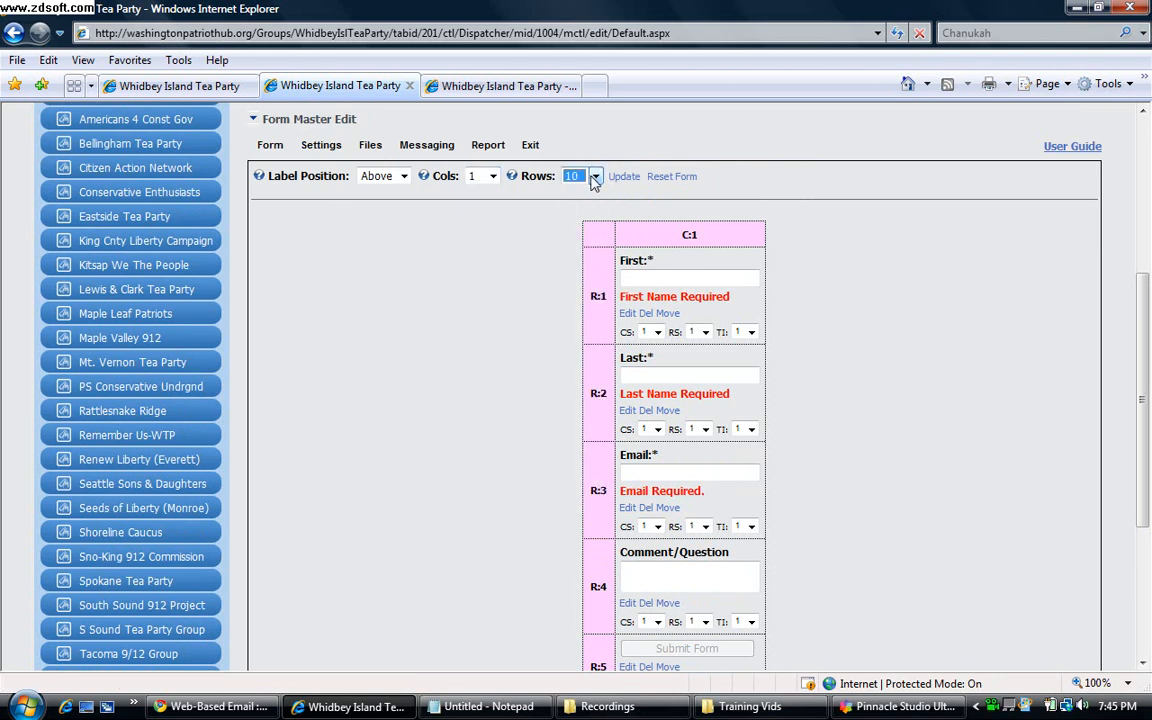
Delete one row from the form at the empty row R:6 using the Row Manager
scroll(893, 349, "down", 1)
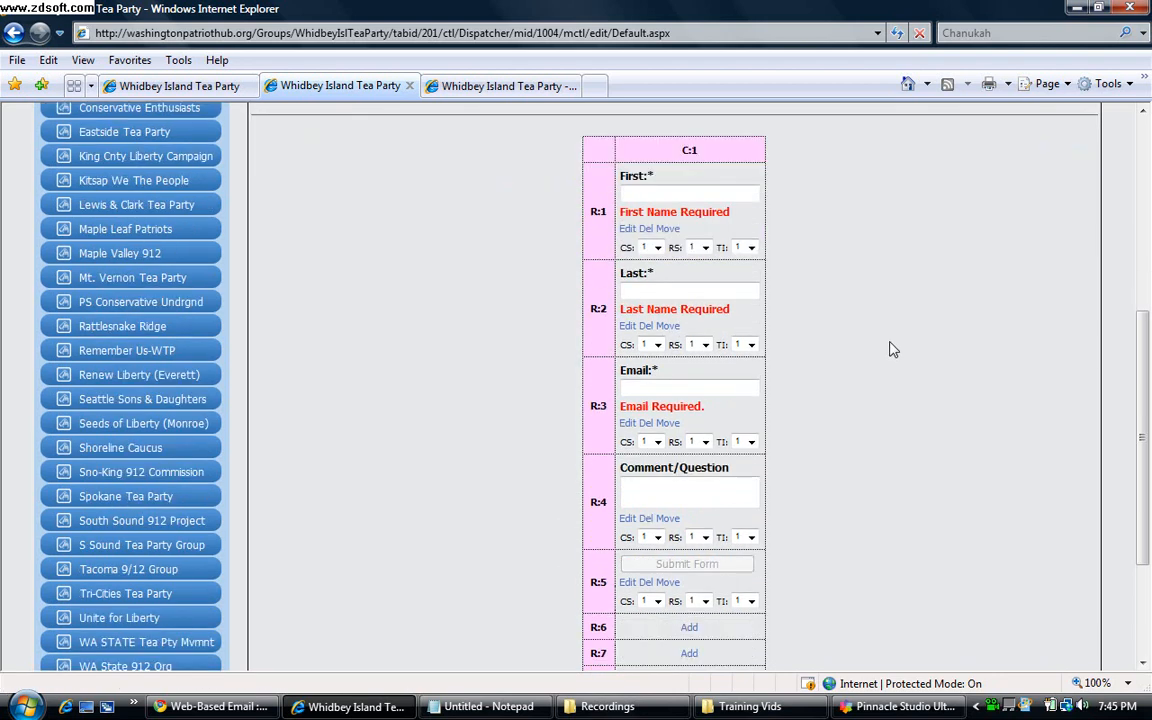
scroll(893, 349, "down", 3)
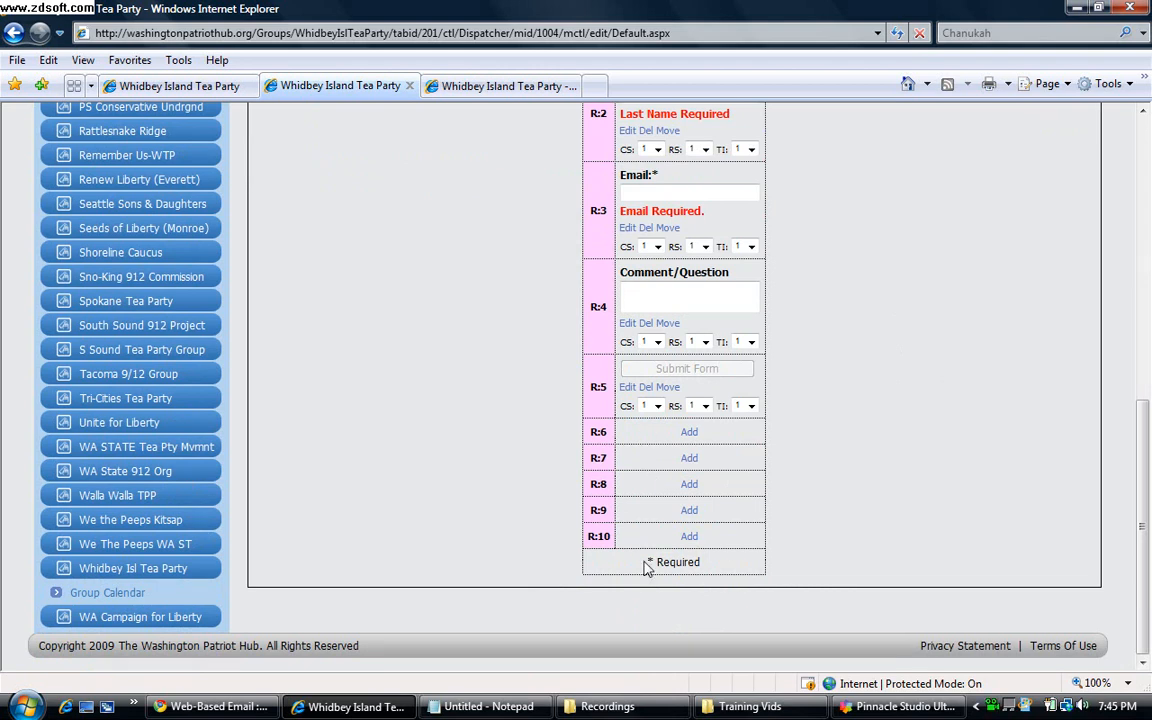
scroll(890, 485, "up", 7)
scroll(891, 474, "down", 1)
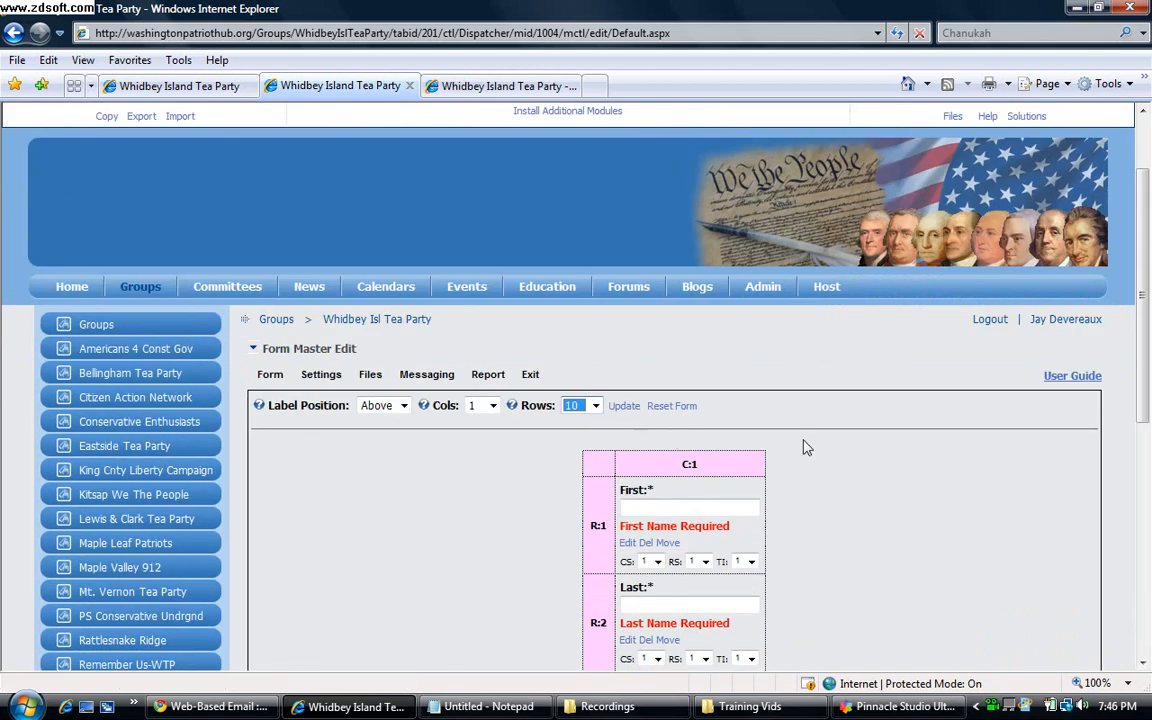
scroll(848, 457, "down", 2)
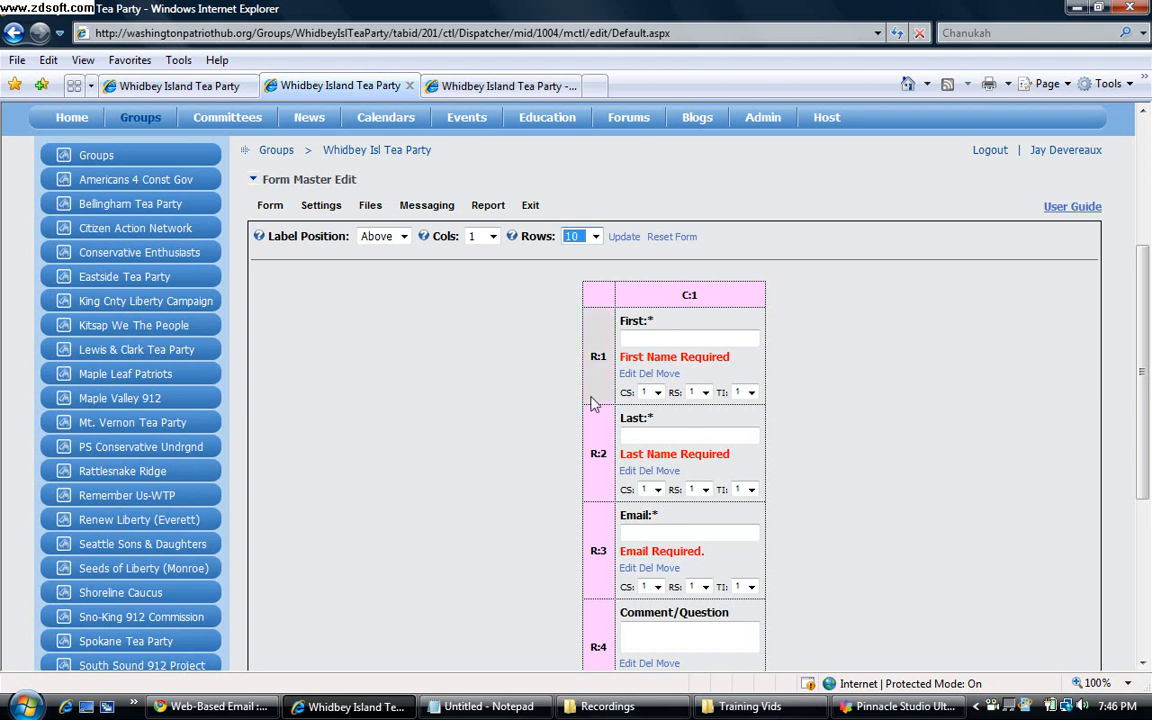
scroll(921, 511, "down", 1)
scroll(880, 512, "down", 5)
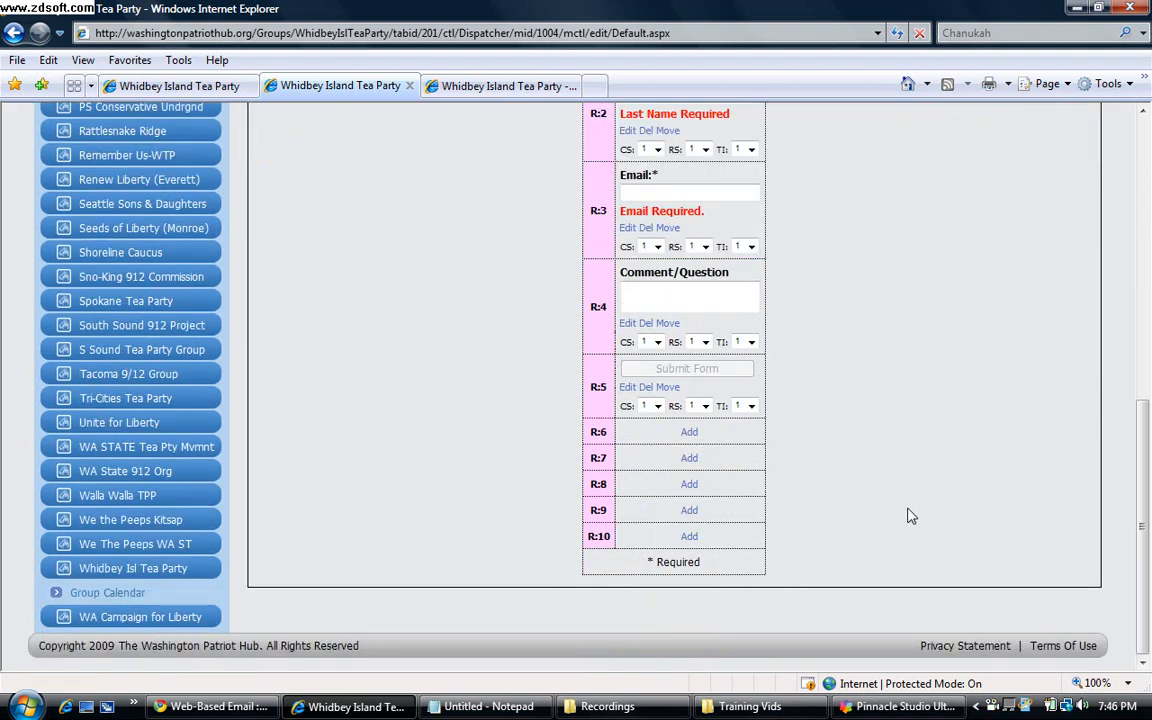
left_click(598, 434)
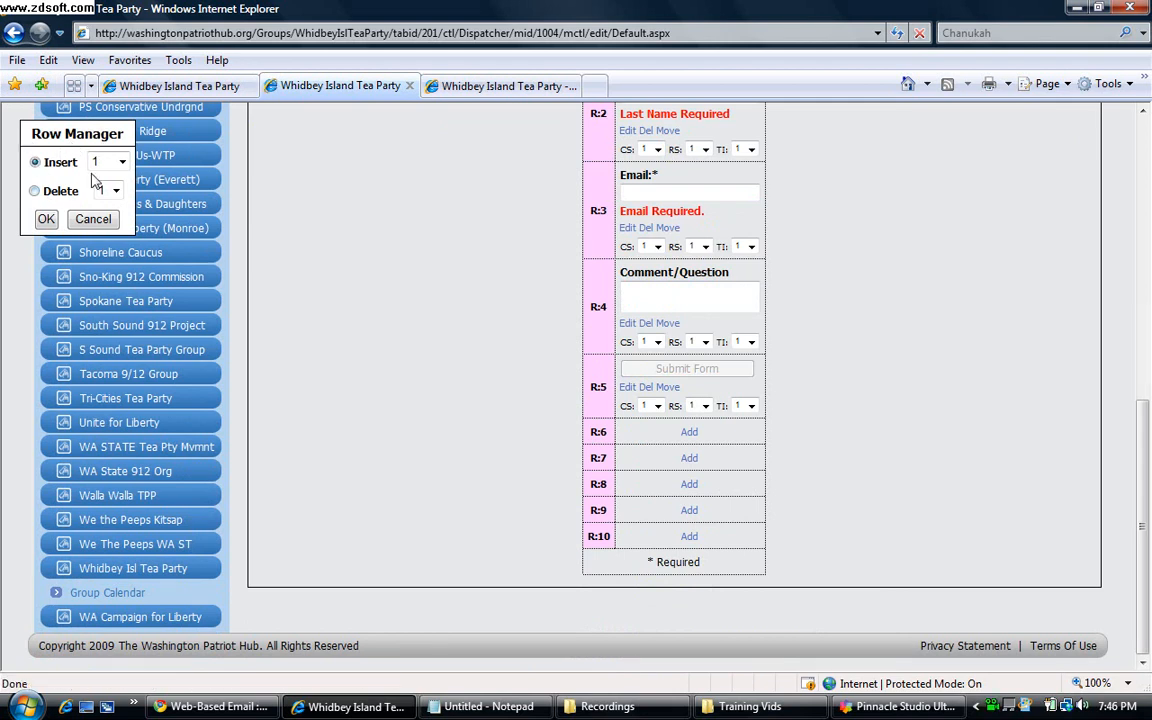
left_click(117, 191)
left_click(115, 190)
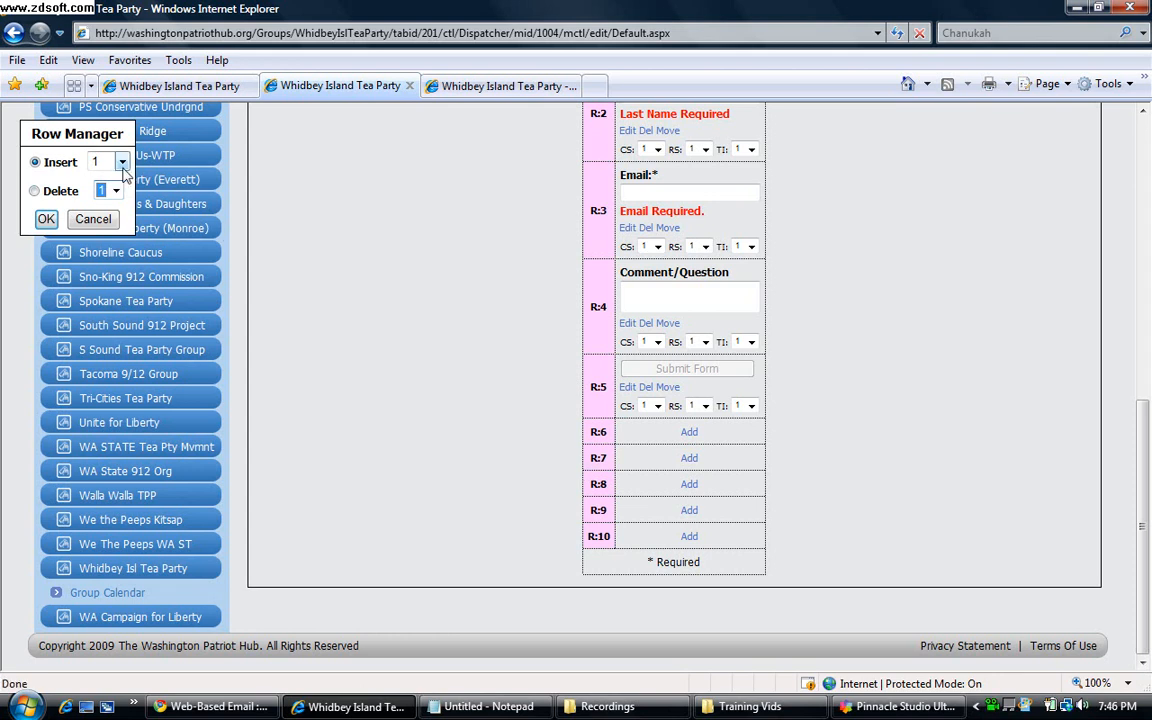
left_click(35, 190)
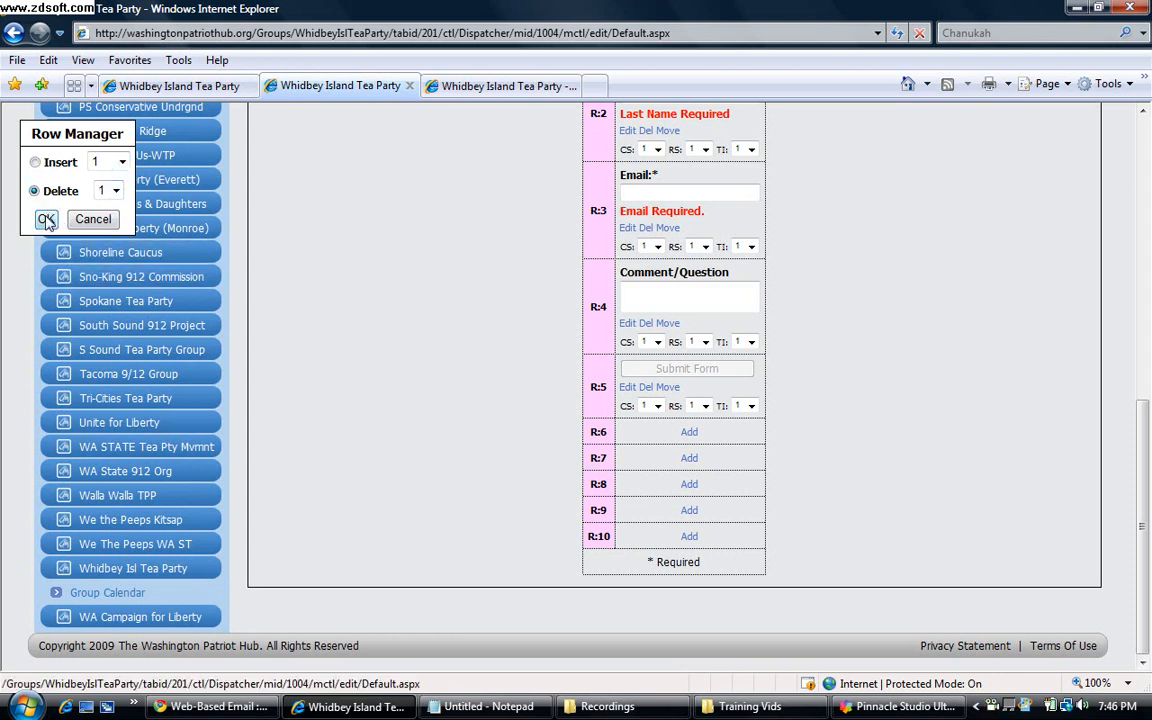
left_click(46, 221)
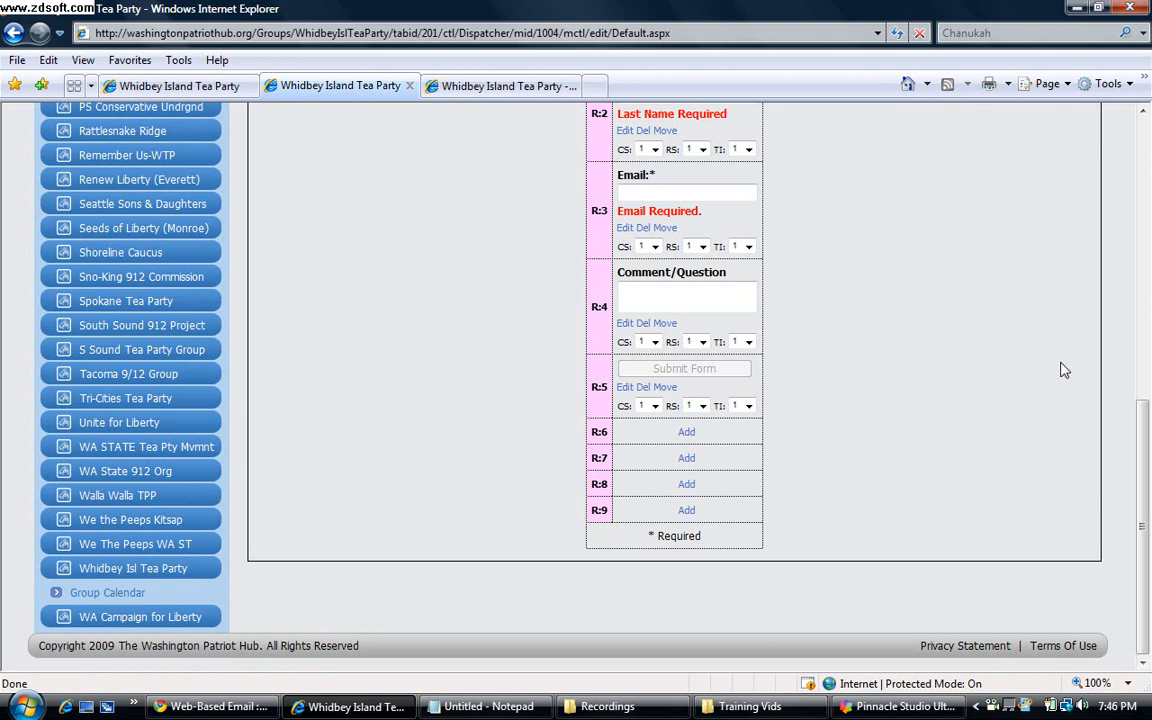
View the positions the Submit Form control can be moved to, leaving it in place
left_click(664, 387)
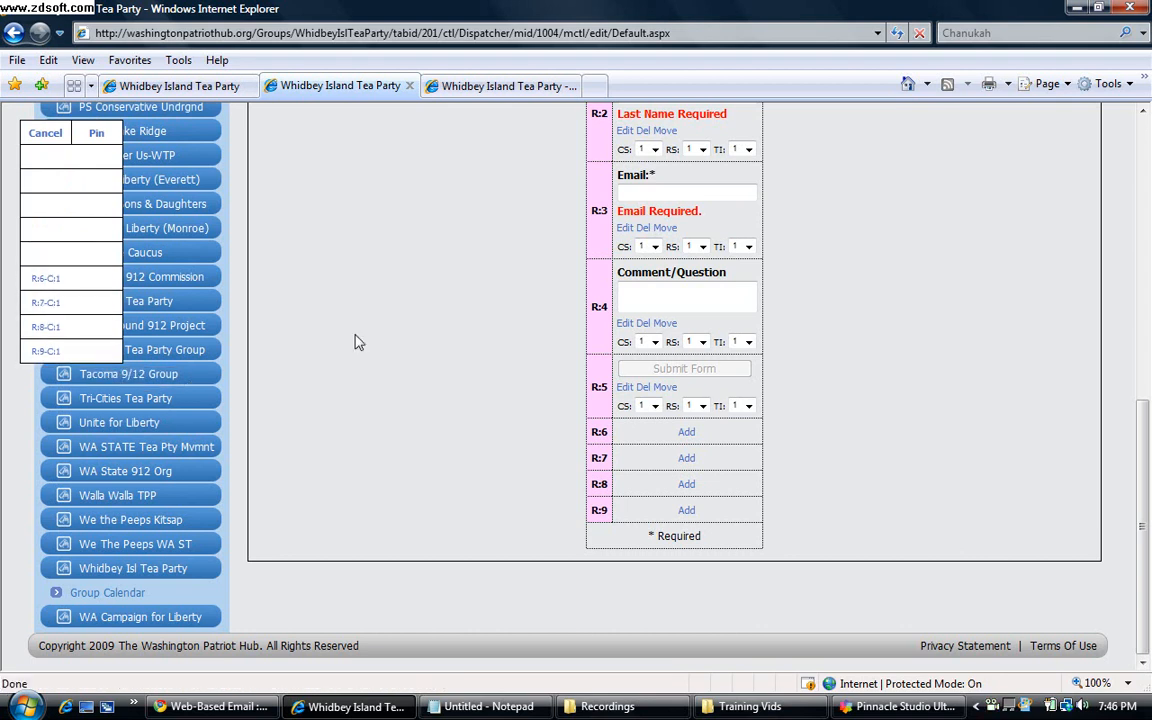
left_click(48, 133)
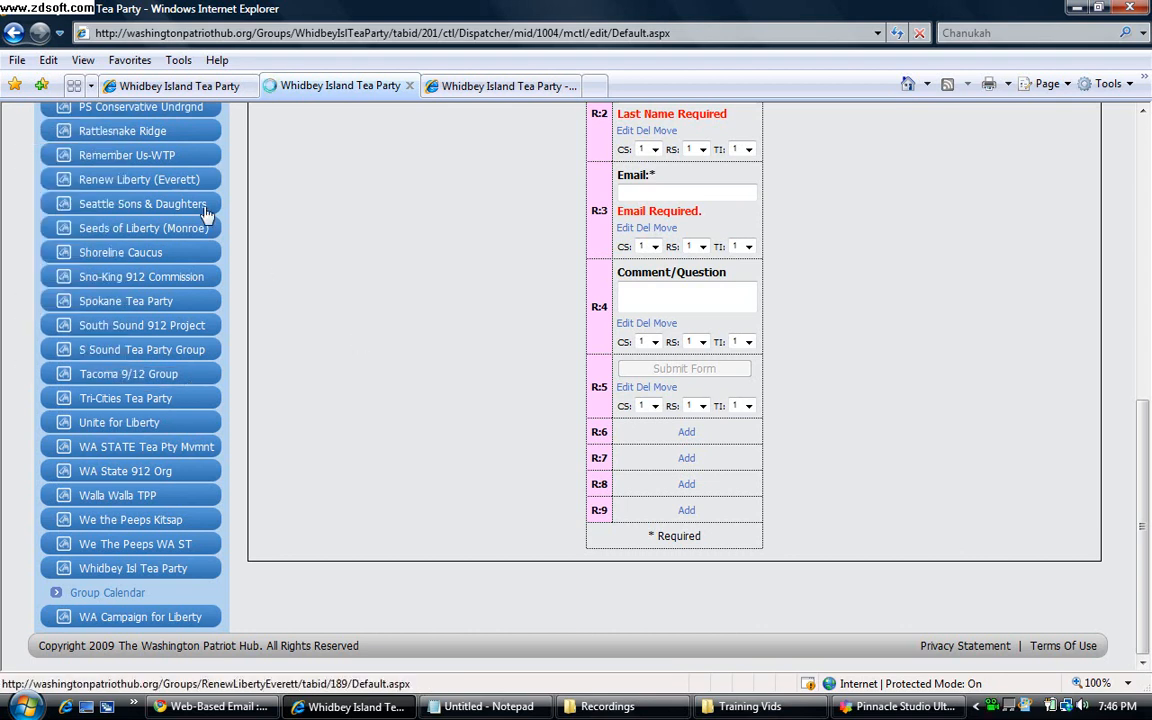
Open the Comment/Question field's settings and check the available input control types, keeping TextBox
scroll(960, 530, "up", 3)
scroll(950, 520, "down", 1)
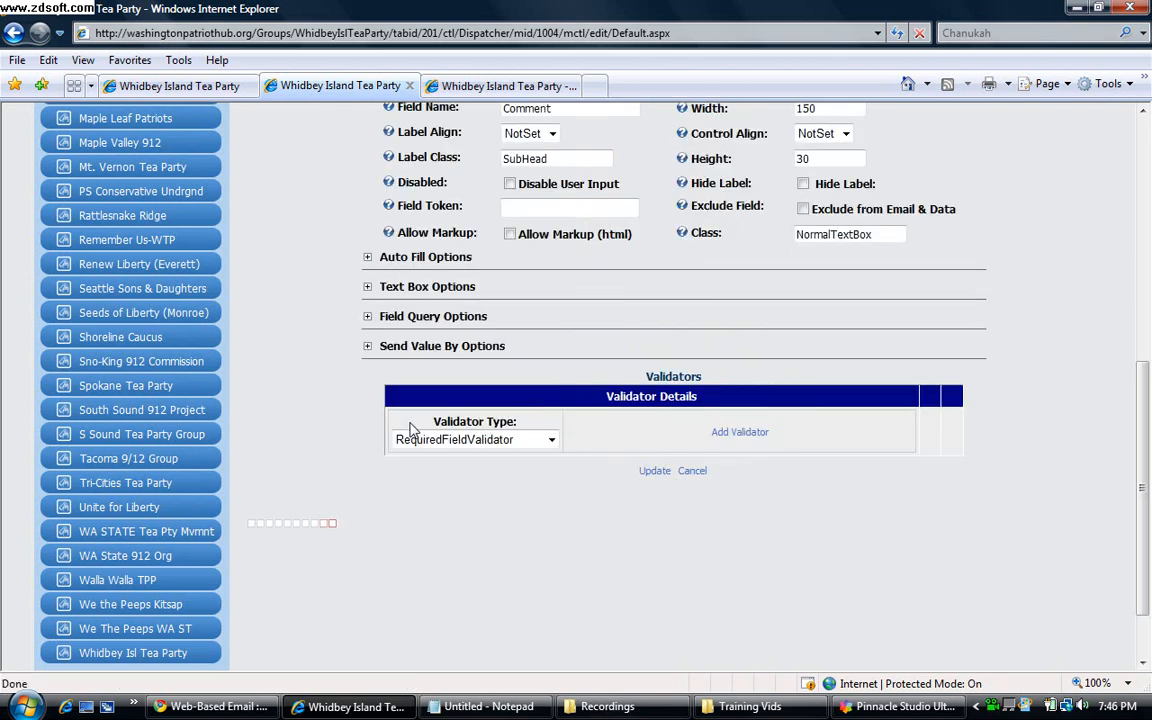
scroll(1054, 411, "up", 3)
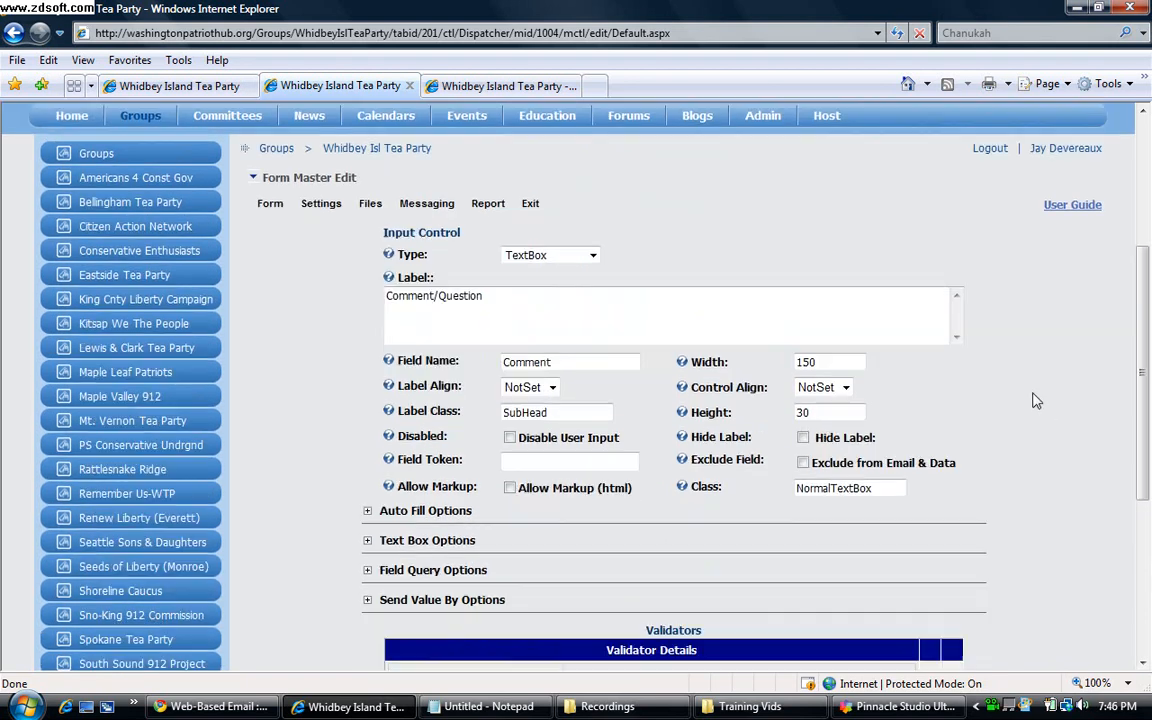
left_click(592, 256)
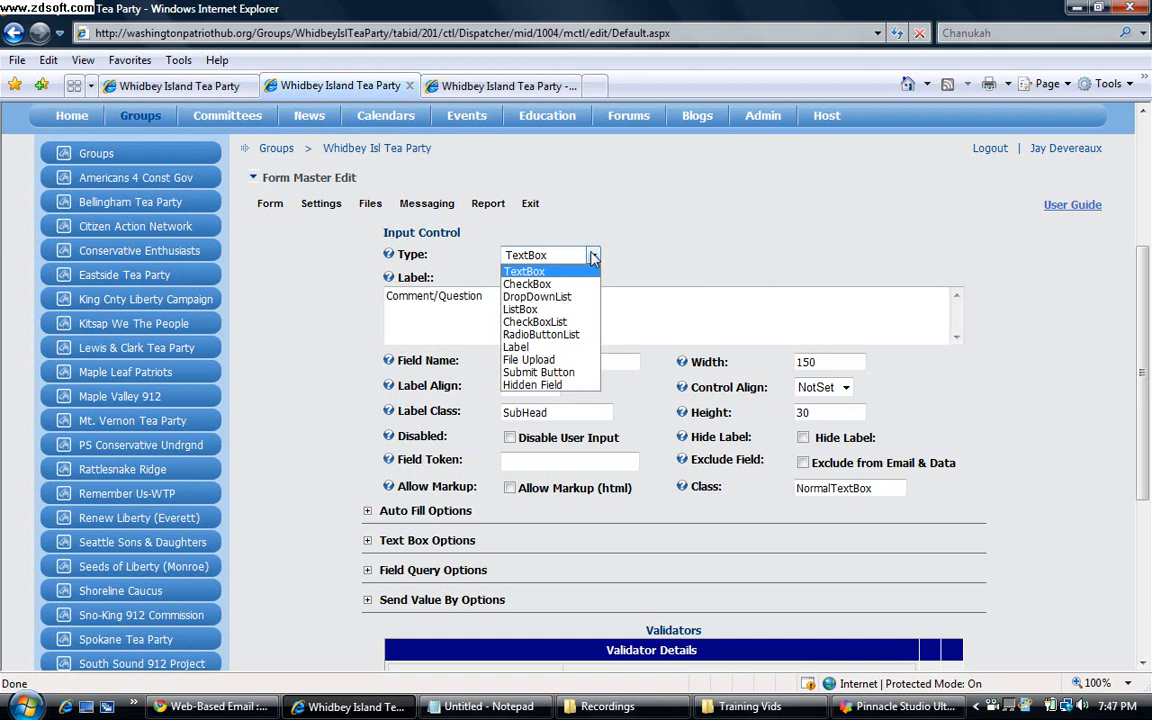
left_click(1033, 458)
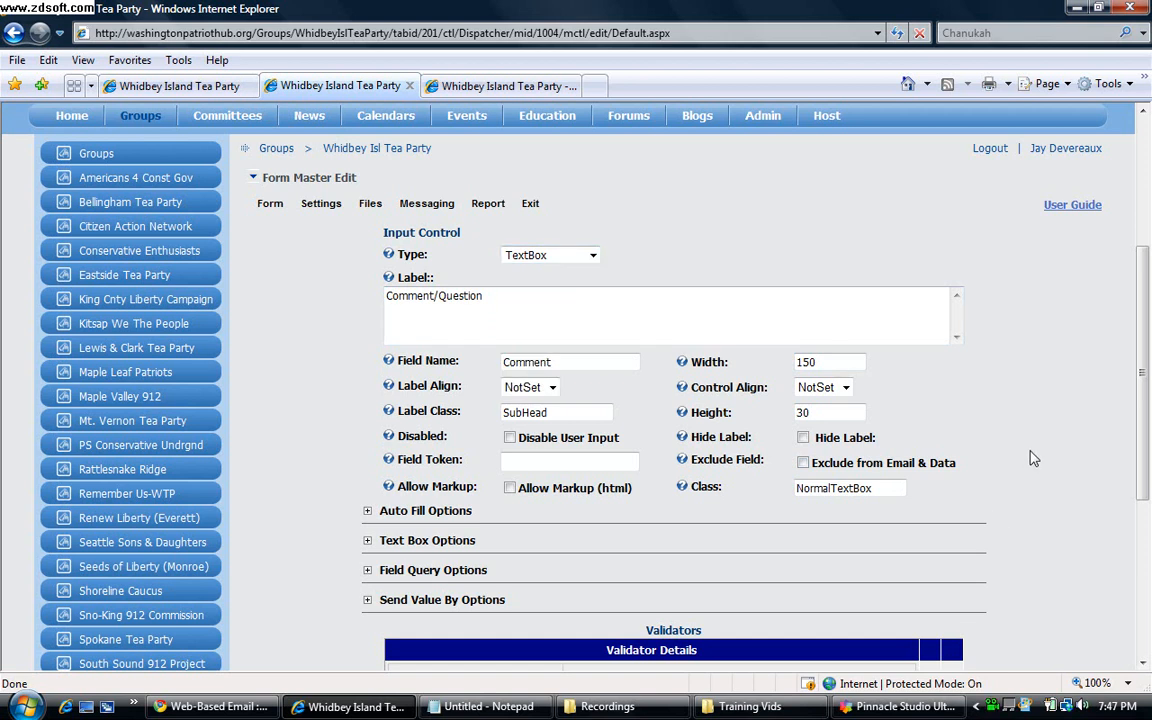
Examine the Comment/Question field's width and height settings and its Auto Fill and Text Box options
left_click(816, 360)
left_click(812, 412)
scroll(1077, 493, "down", 3)
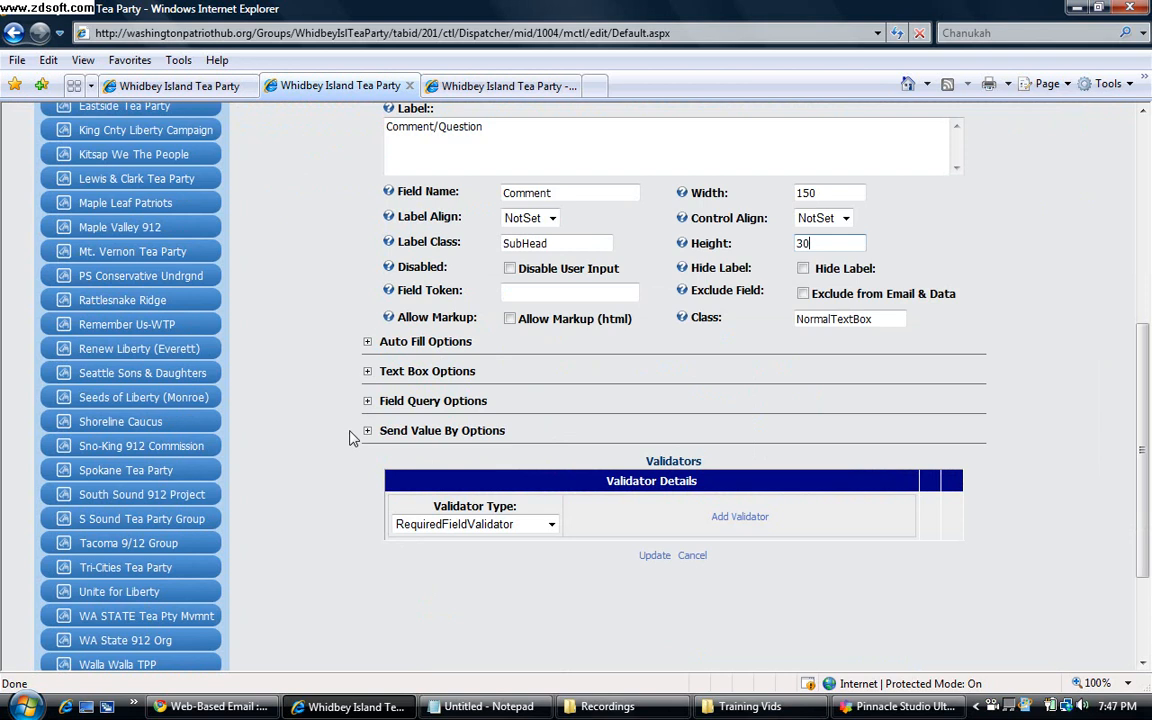
left_click(367, 342)
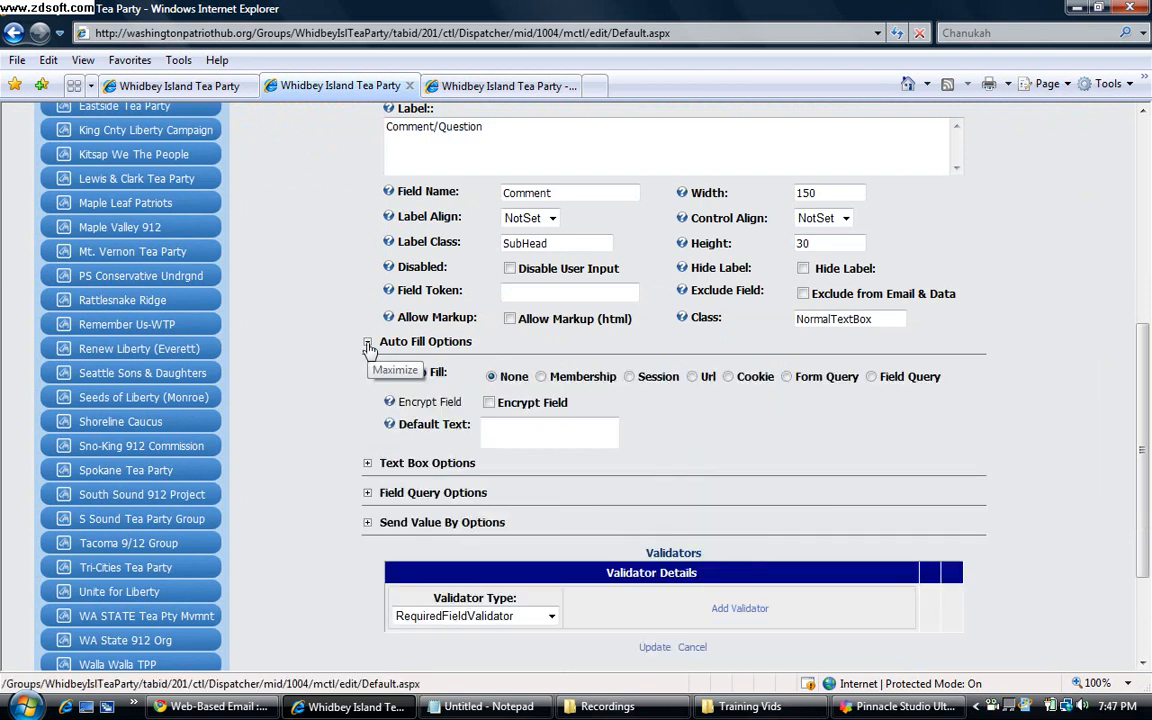
left_click(367, 342)
left_click(367, 371)
left_click(367, 371)
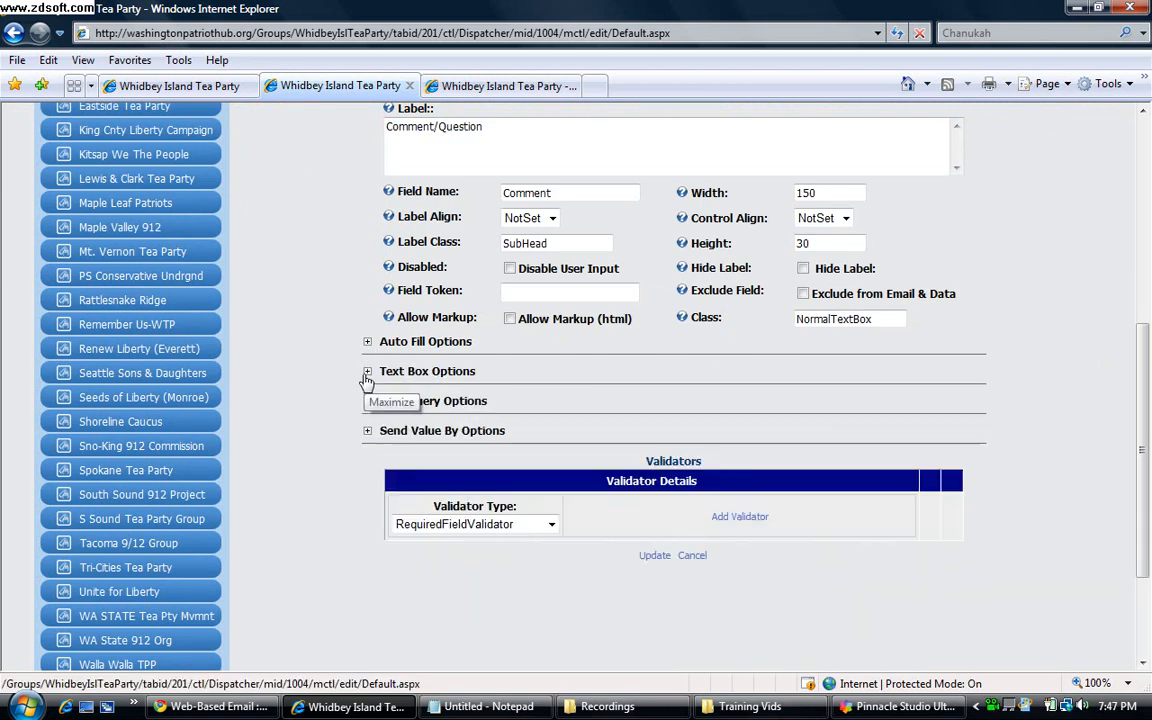
scroll(591, 300, "up", 3)
scroll(763, 290, "down", 1)
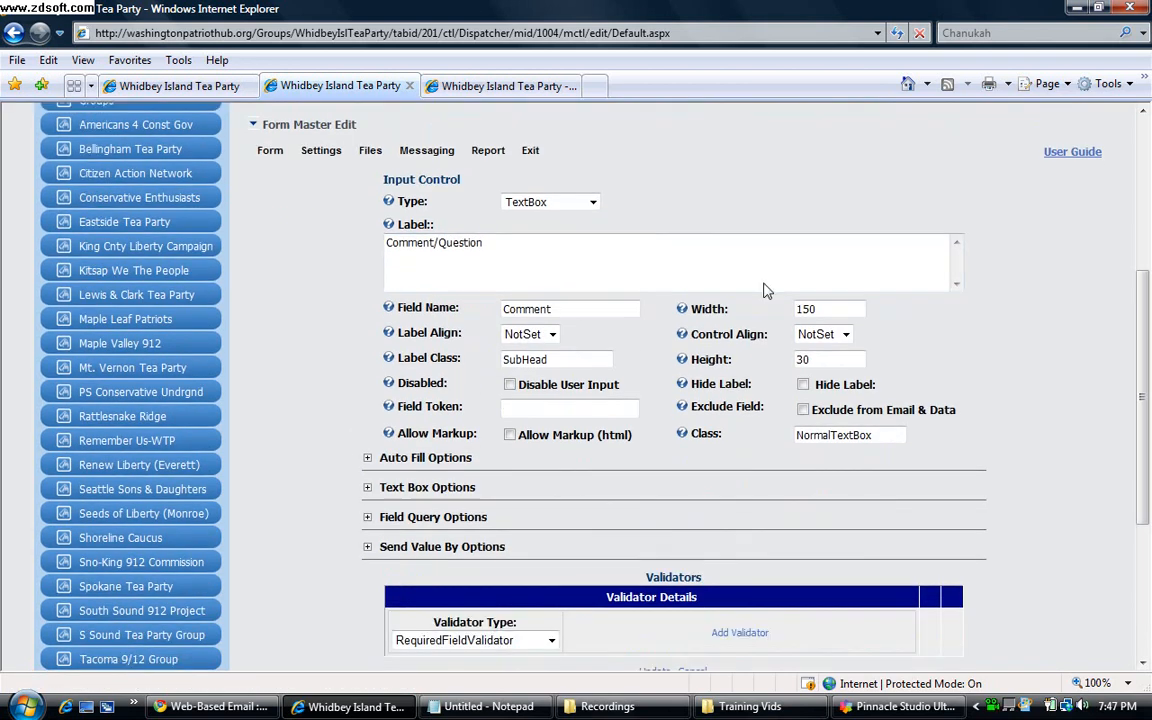
Add a RequiredFieldValidator to the Comment/Question field with error message "A value is required" and CSS class NormalRed
scroll(763, 290, "down", 1)
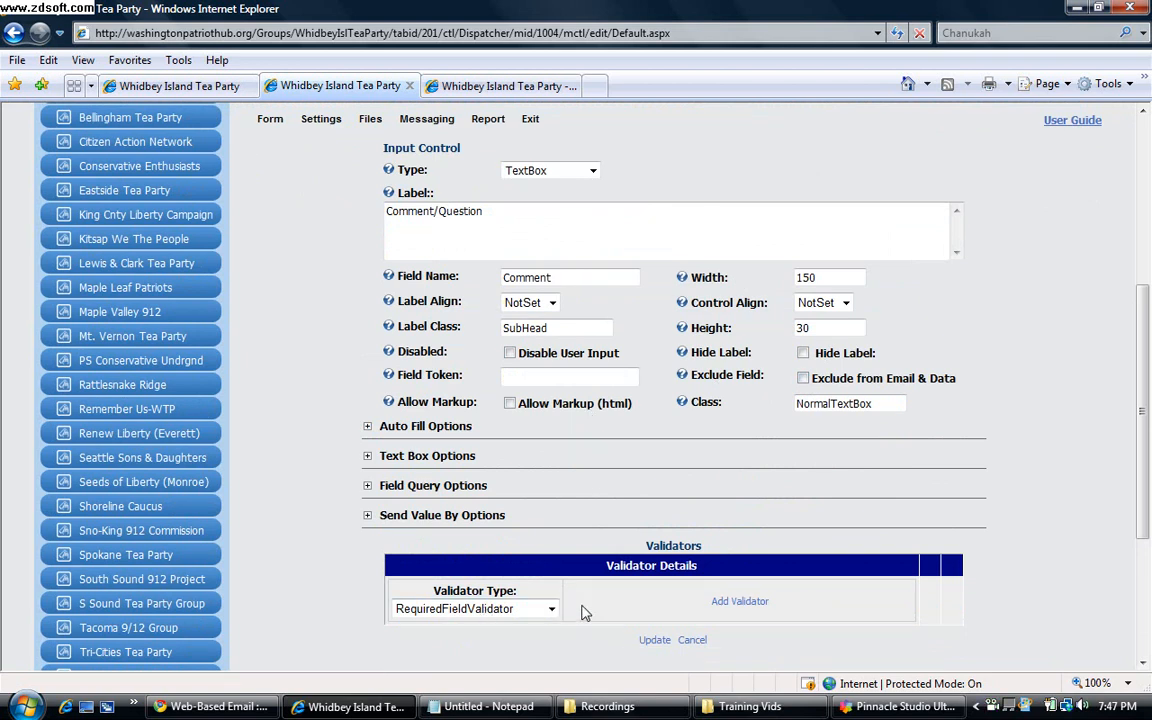
scroll(575, 570, "down", 3)
left_click(551, 440)
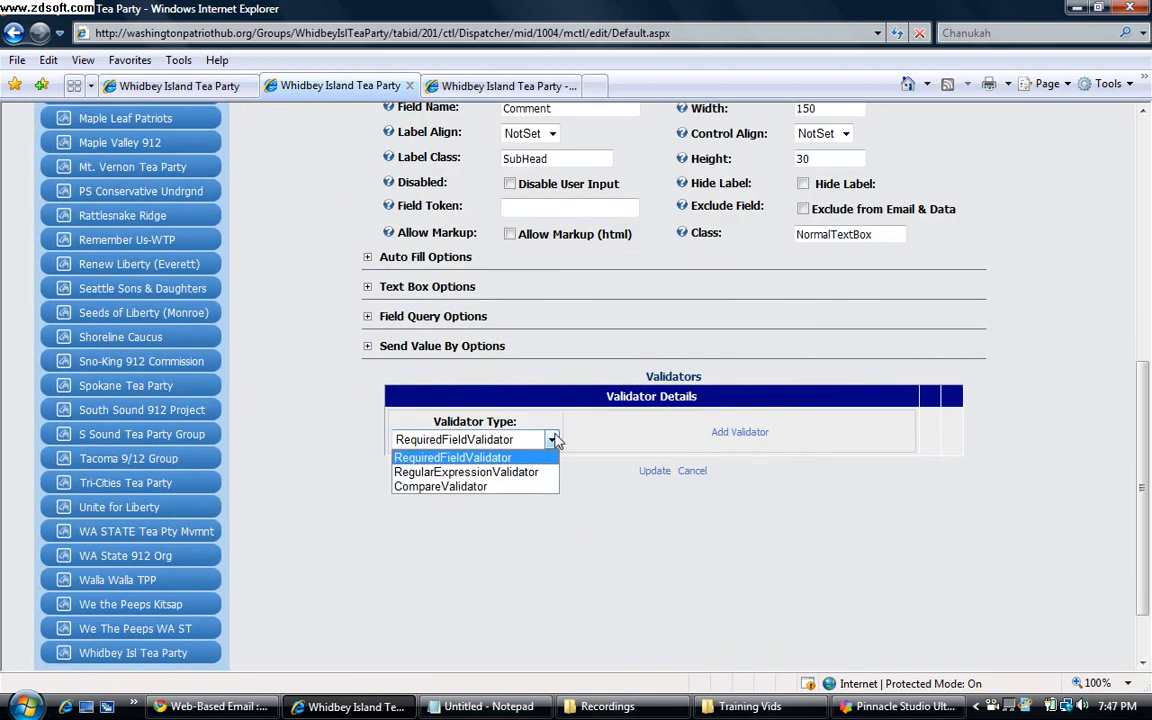
left_click(556, 441)
left_click(738, 434)
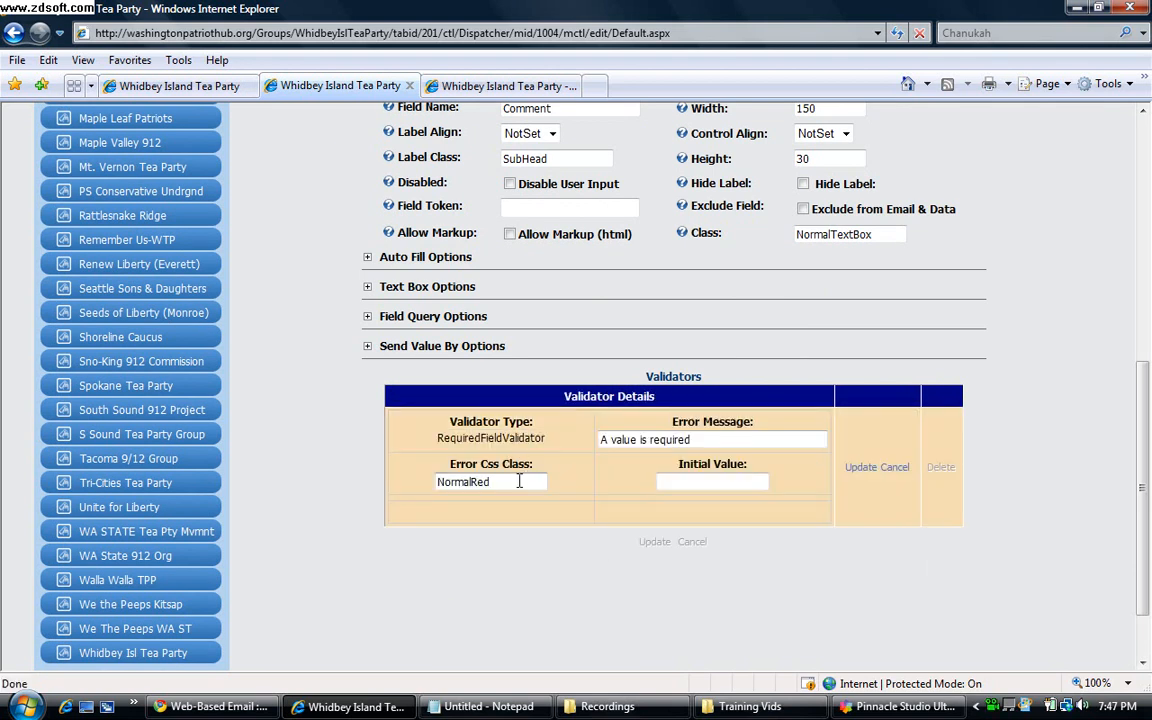
left_click_drag(514, 481, 437, 482)
left_click(564, 485)
triple_click(733, 444)
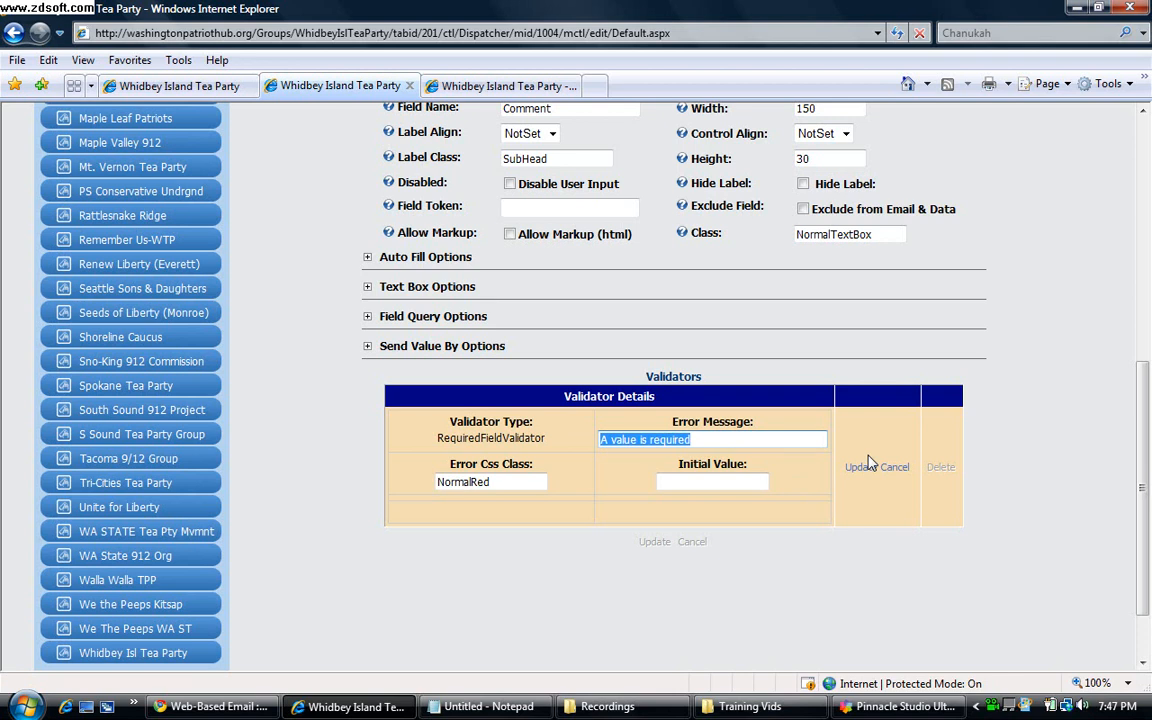
left_click(712, 482)
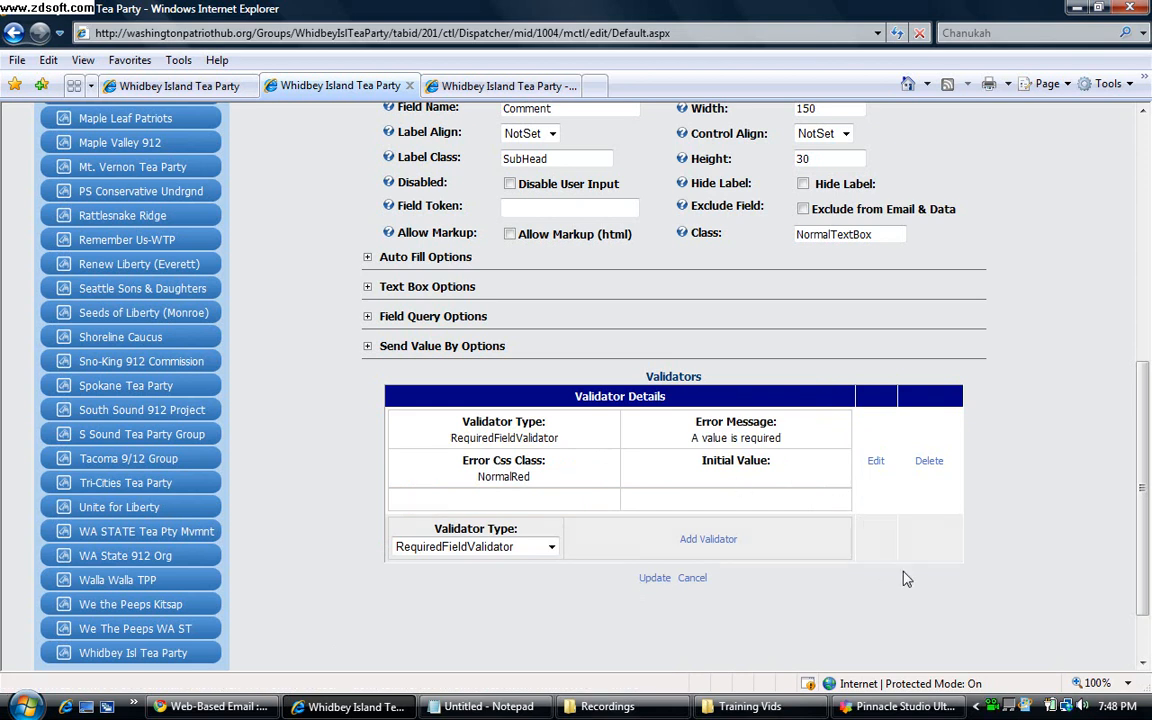
Delete the RequiredFieldValidator from the Comment/Question field
left_click(930, 461)
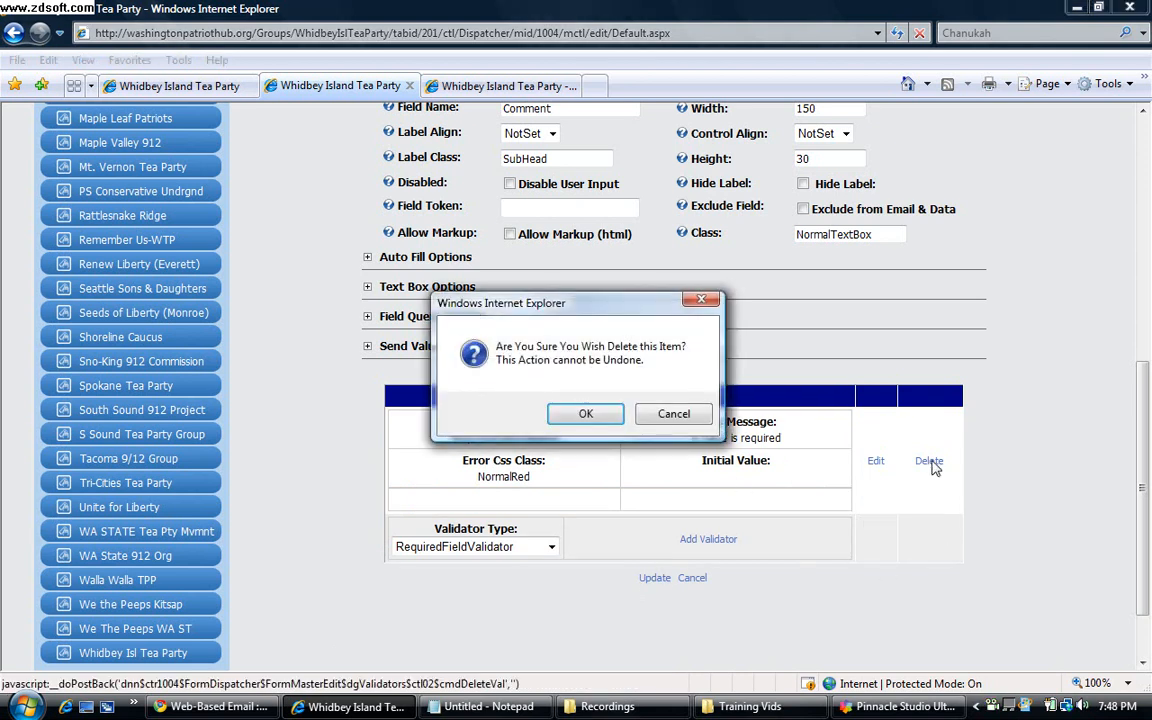
left_click(586, 413)
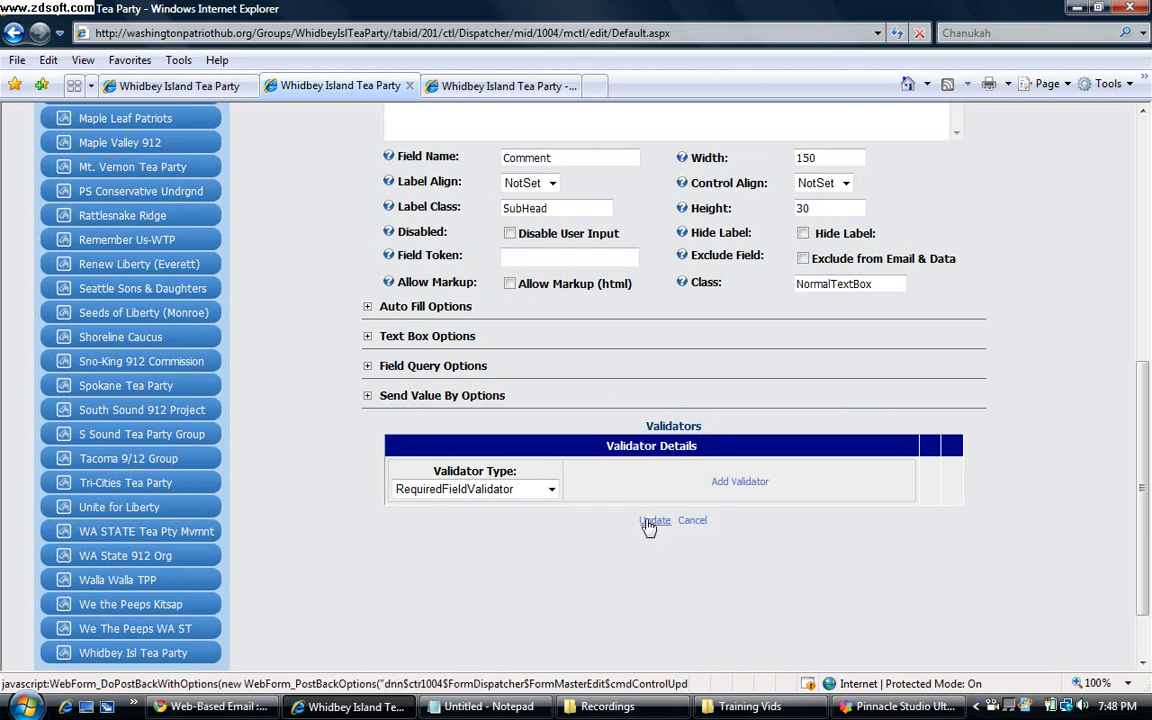
Save the Comment/Question field's settings and exit the form editor to the Whidbey Island Tea Party page
left_click(652, 523)
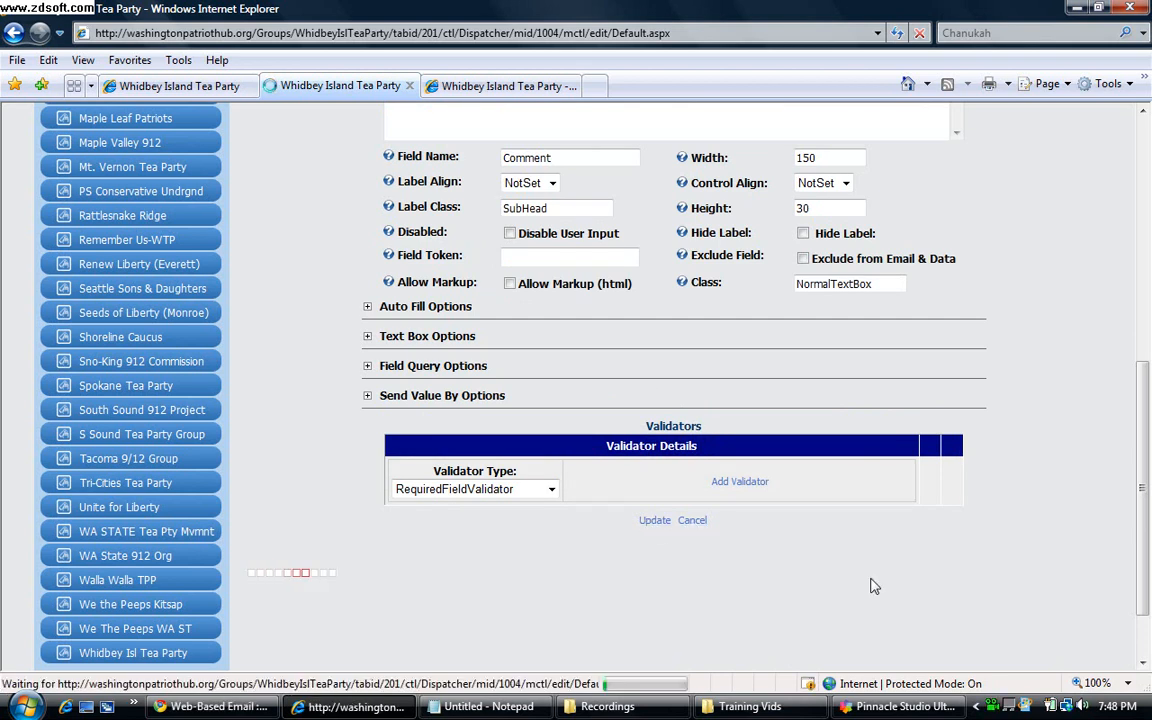
scroll(871, 576, "down", 4)
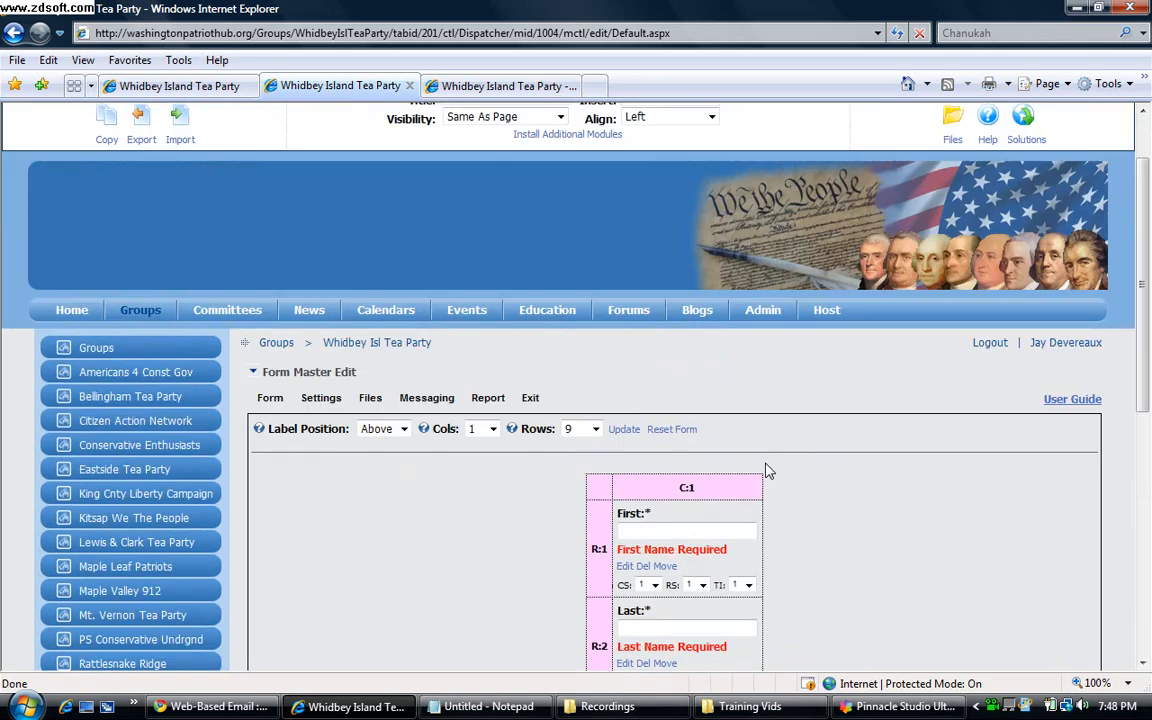
left_click(532, 400)
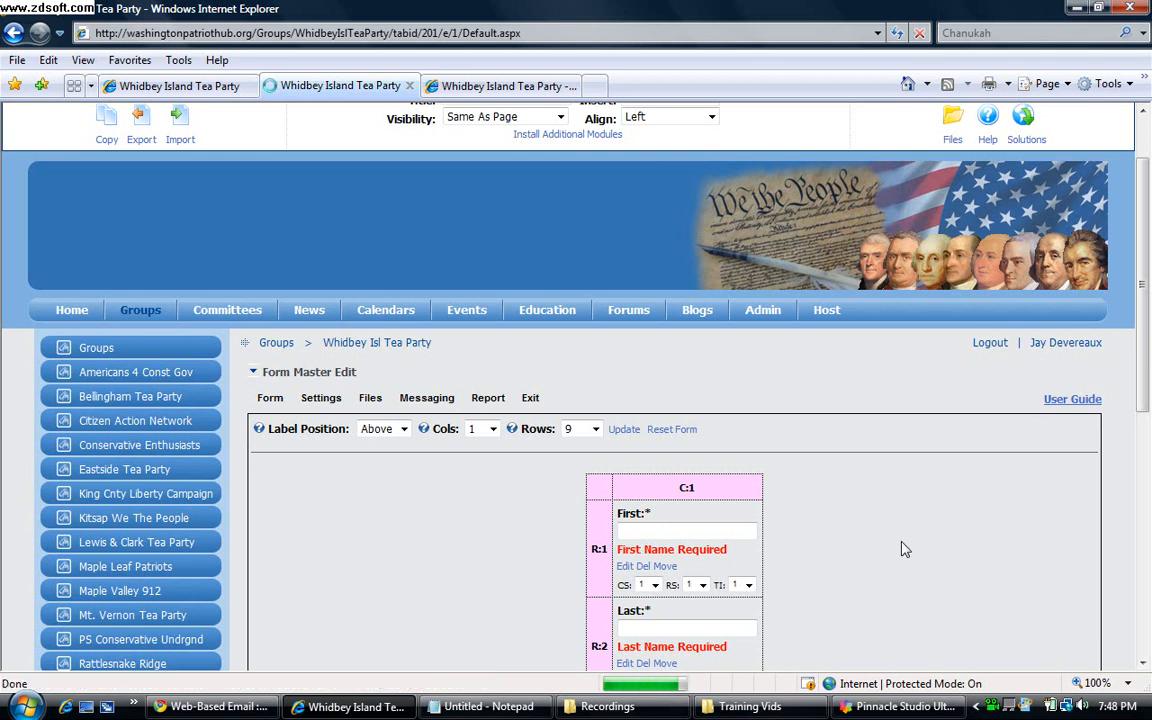
scroll(900, 546, "down", 3)
scroll(900, 546, "up", 3)
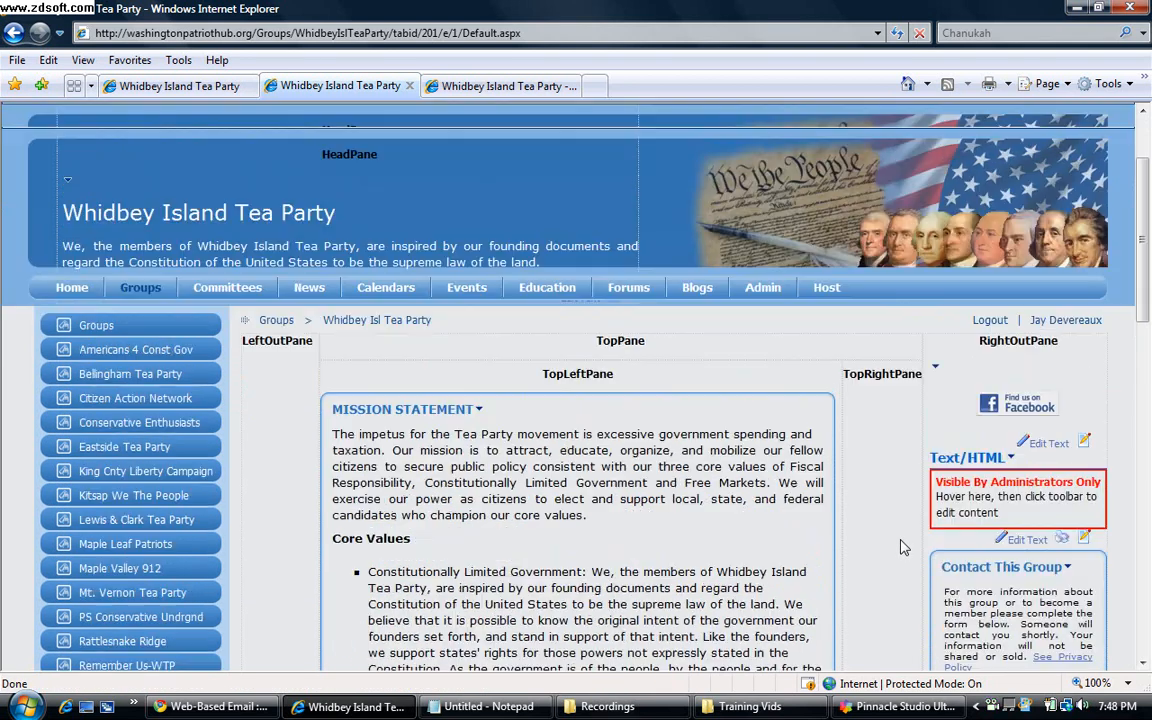